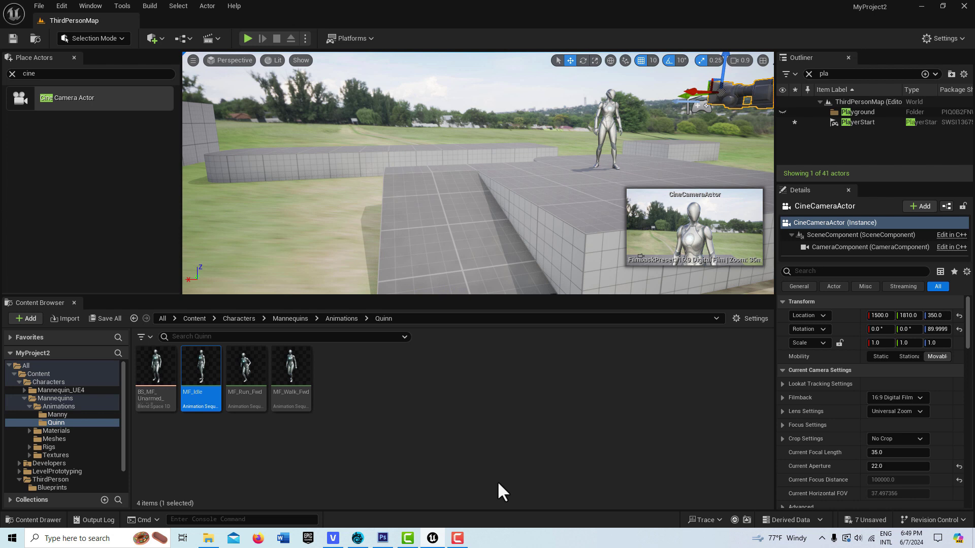
# Show the top-level Content folder in the content browser
pyautogui.click(54, 375)
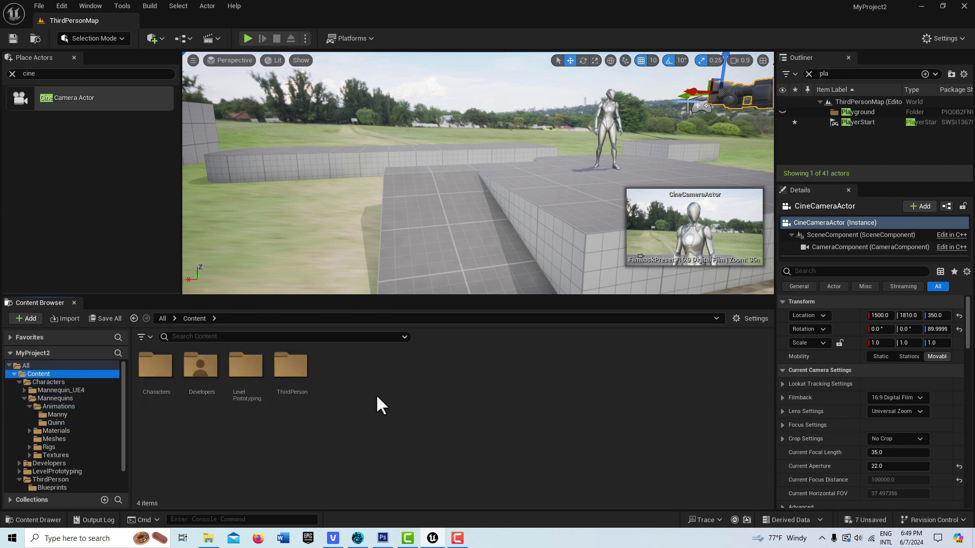
# Create a Level Sequence named NewLevelSequence in Content and open it in Sequencer
pyautogui.rightClick(377, 371)
pyautogui.moveTo(401, 373)
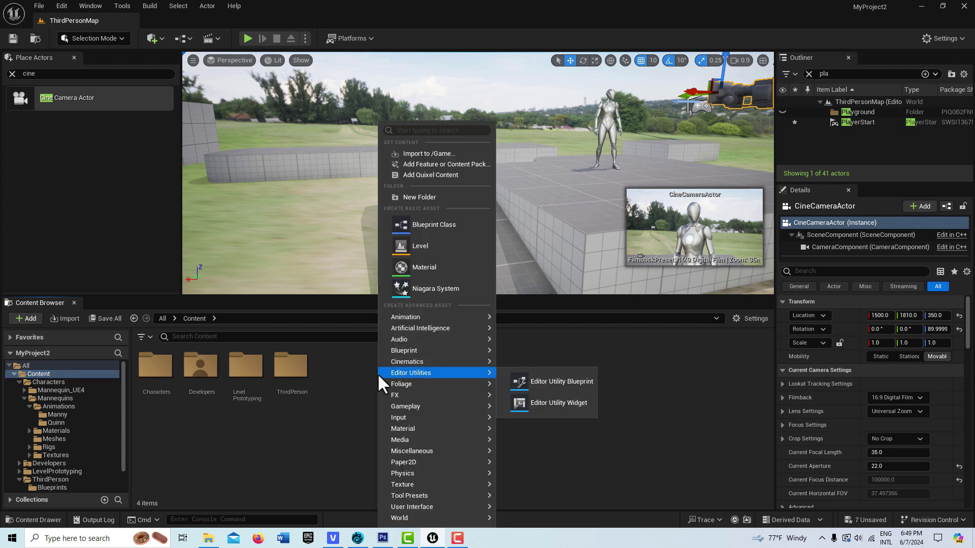
pyautogui.click(551, 394)
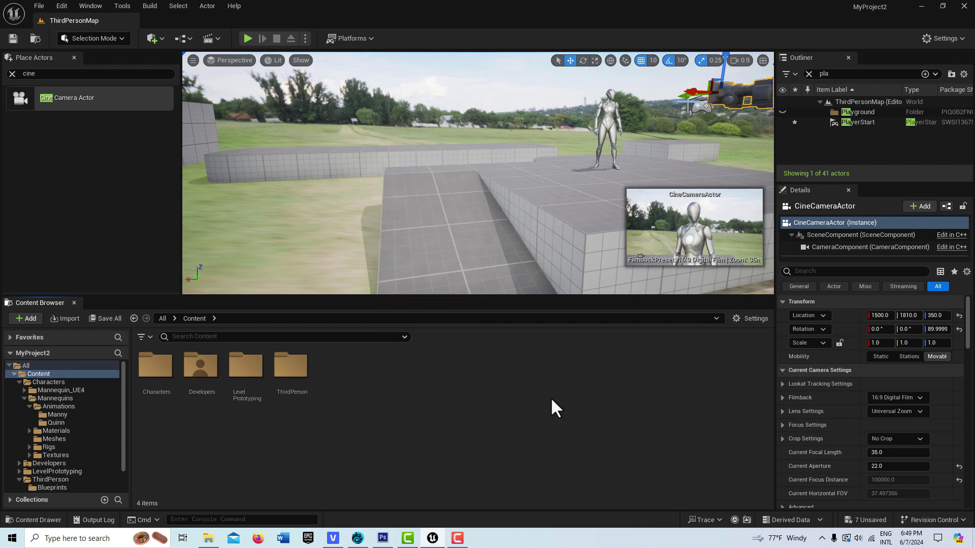
pyautogui.press('Return')
pyautogui.doubleClick(336, 368)
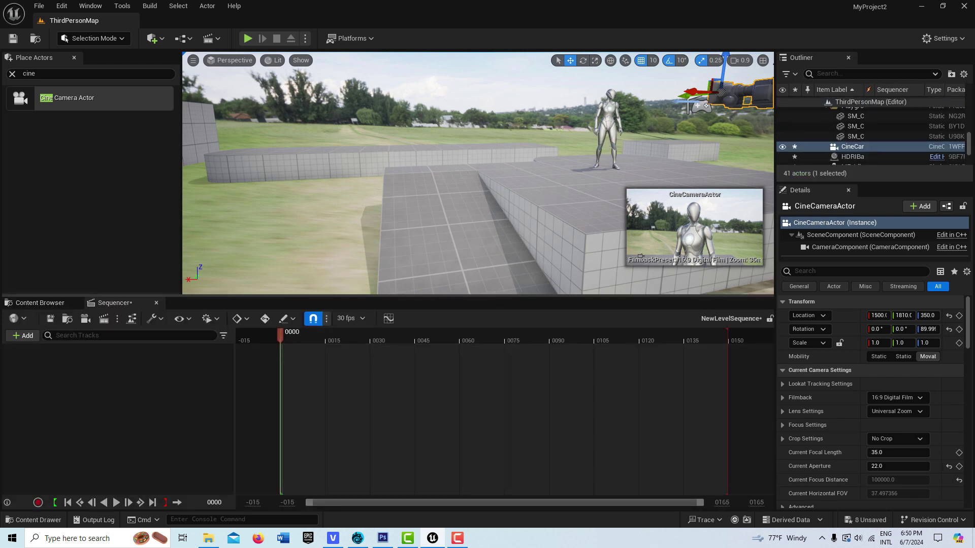
# Add the CineCameraActor to the sequence as a track with a Camera Cuts track
pyautogui.click(29, 336)
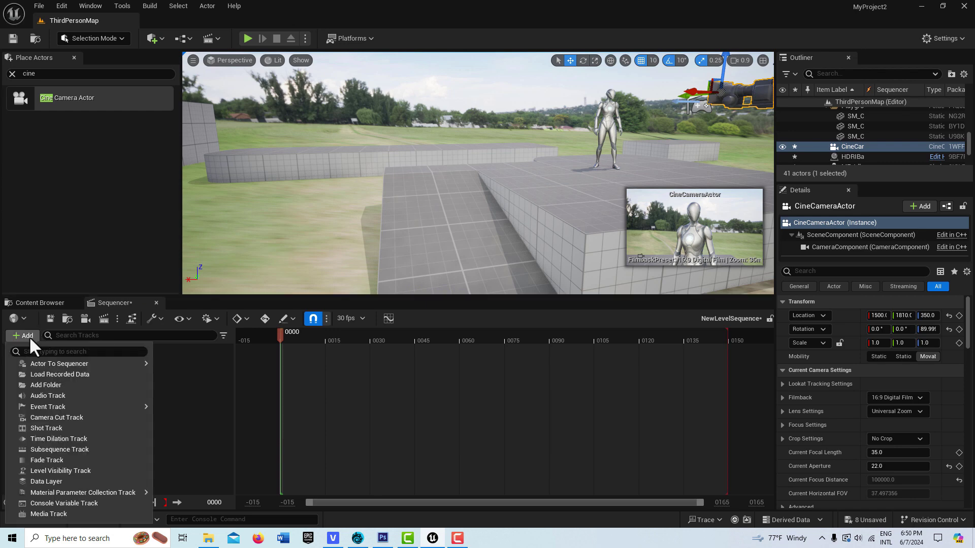
pyautogui.moveTo(48, 362)
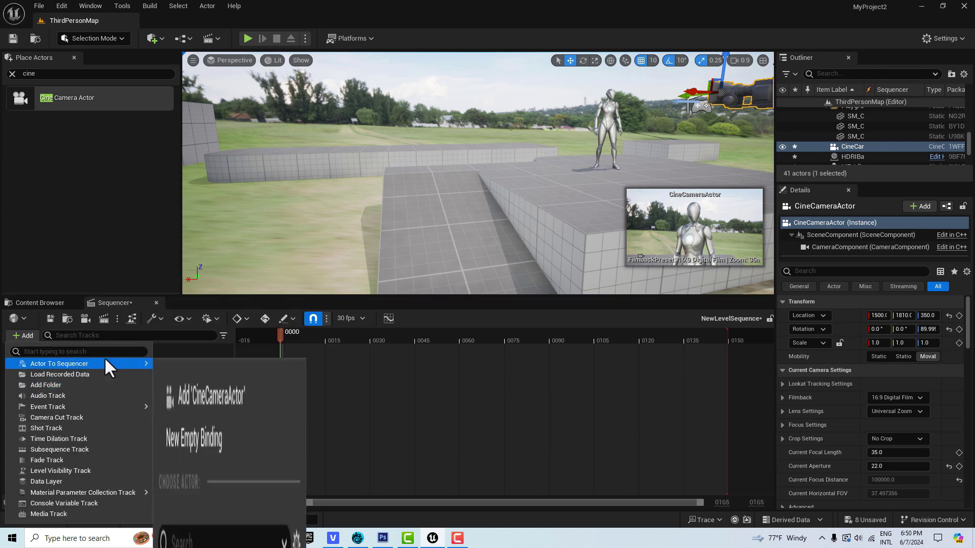
pyautogui.click(216, 294)
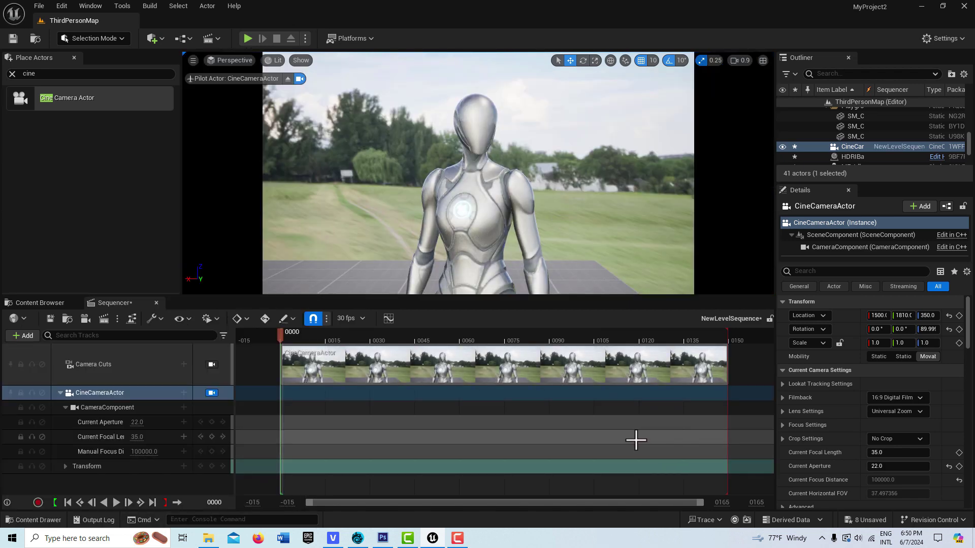
pyautogui.keyDown('ctrl'); pyautogui.scroll(-3, 581, 433); pyautogui.keyUp('ctrl')
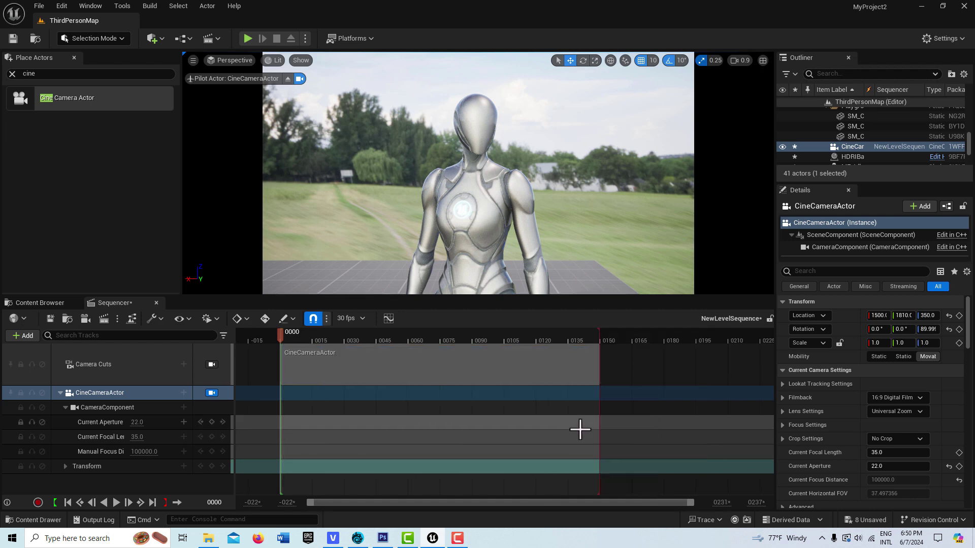
pyautogui.keyDown('ctrl'); pyautogui.scroll(-3, 580, 429); pyautogui.keyUp('ctrl')
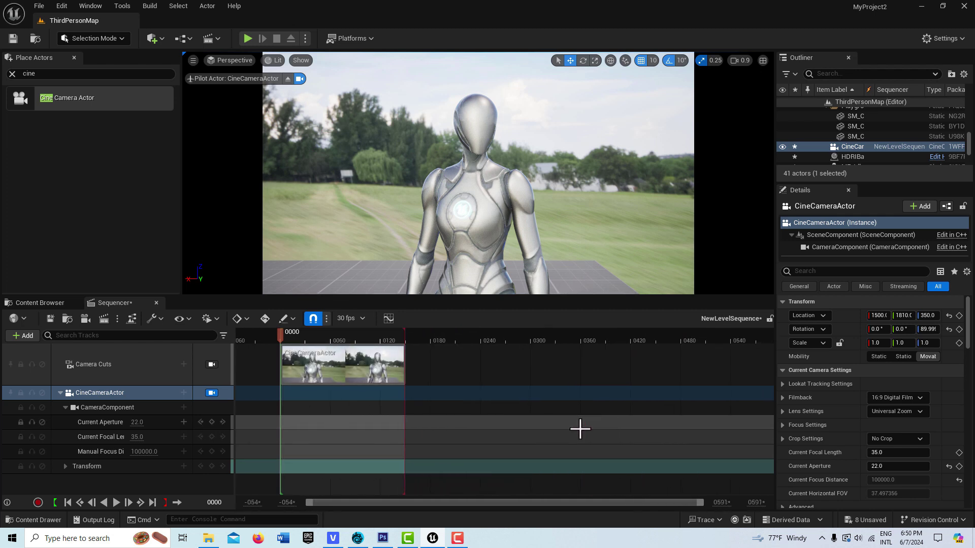
# Show the sequence time in seconds instead of frames
pyautogui.click(360, 317)
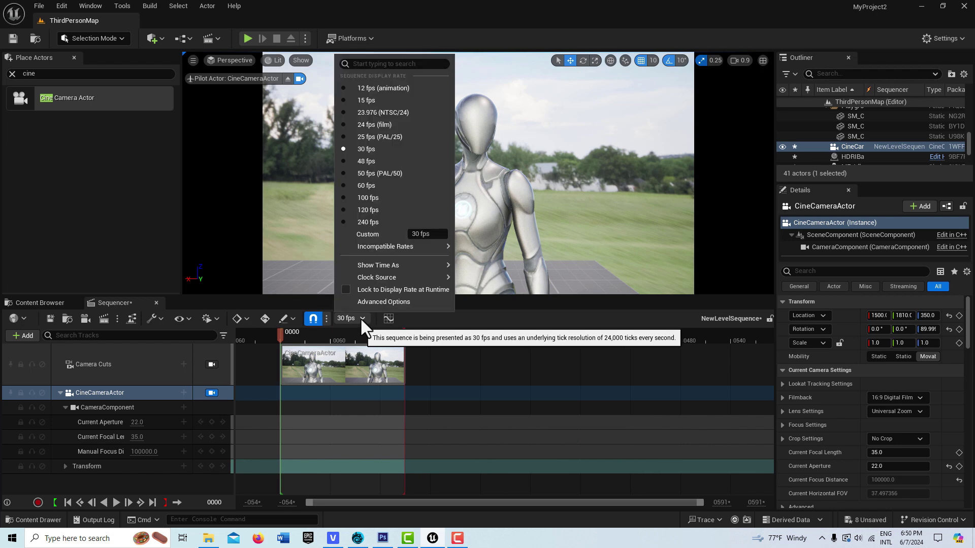
pyautogui.moveTo(370, 278)
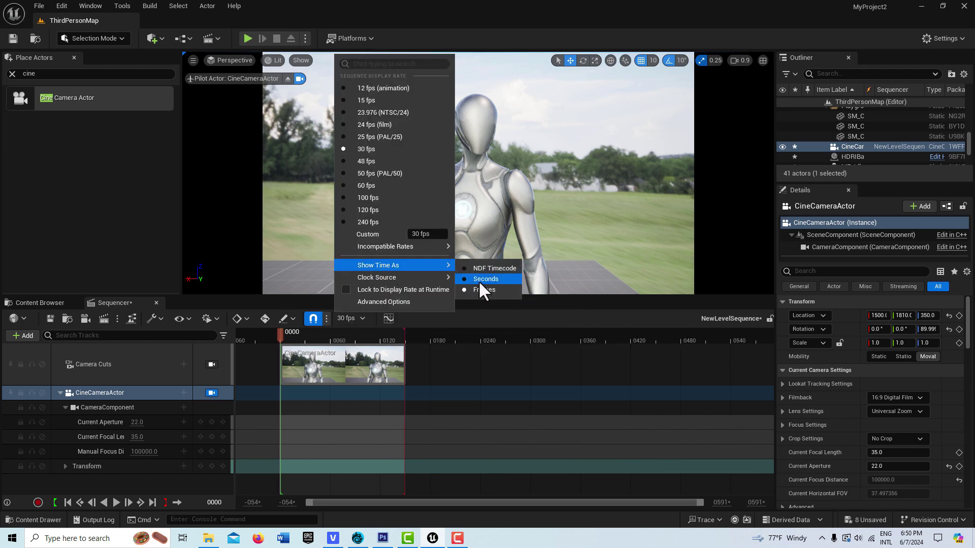
pyautogui.click(479, 281)
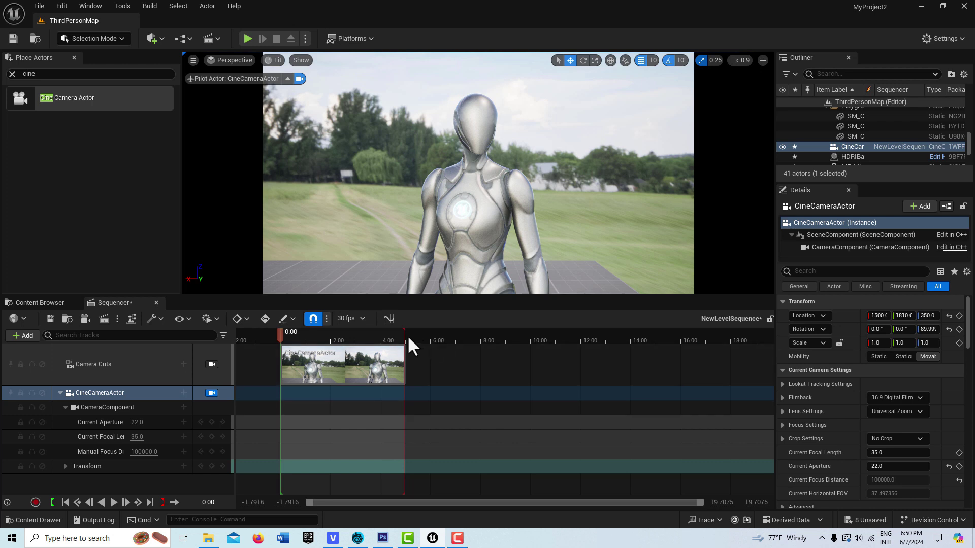
# Extend the playback range and the Camera Cuts section to about 10 seconds
pyautogui.moveTo(405, 330); pyautogui.dragTo(532, 329)
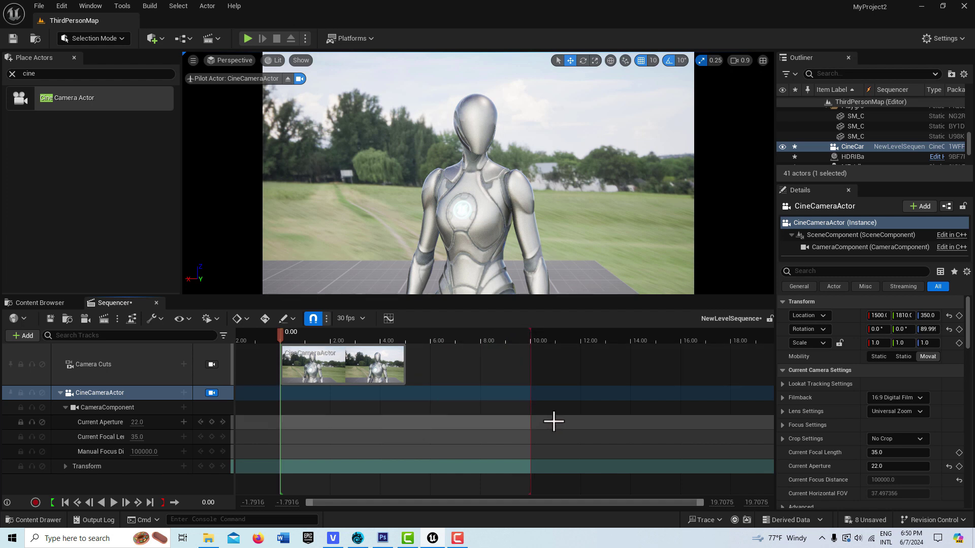
pyautogui.moveTo(405, 366); pyautogui.dragTo(531, 367)
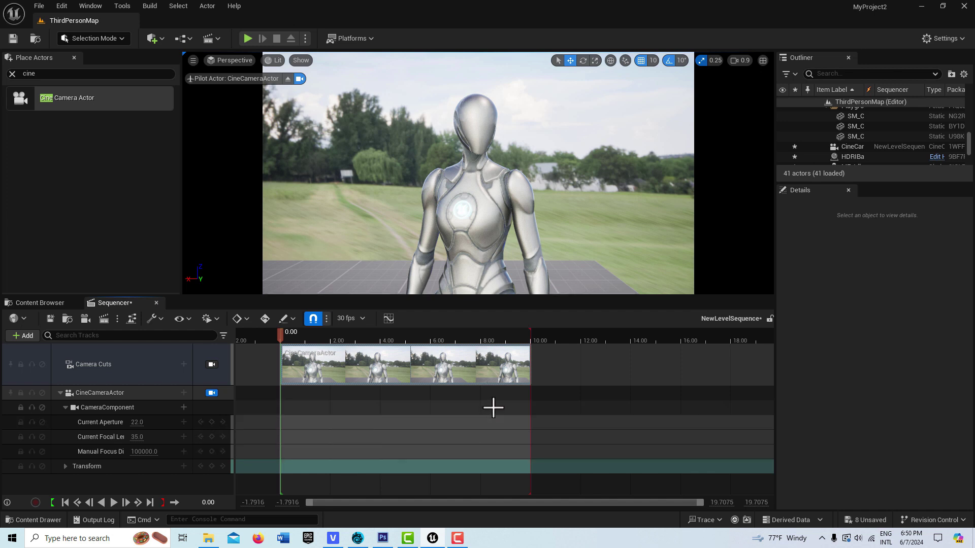
pyautogui.click(123, 394)
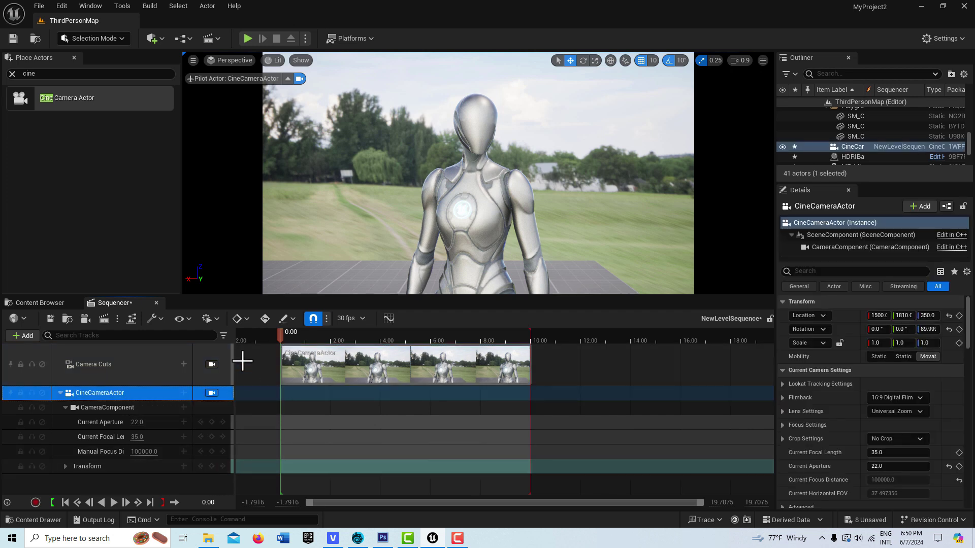
# With auto-key on, key the camera Transform at 0 s, then at 10 s closer to the mannequin
pyautogui.click(264, 320)
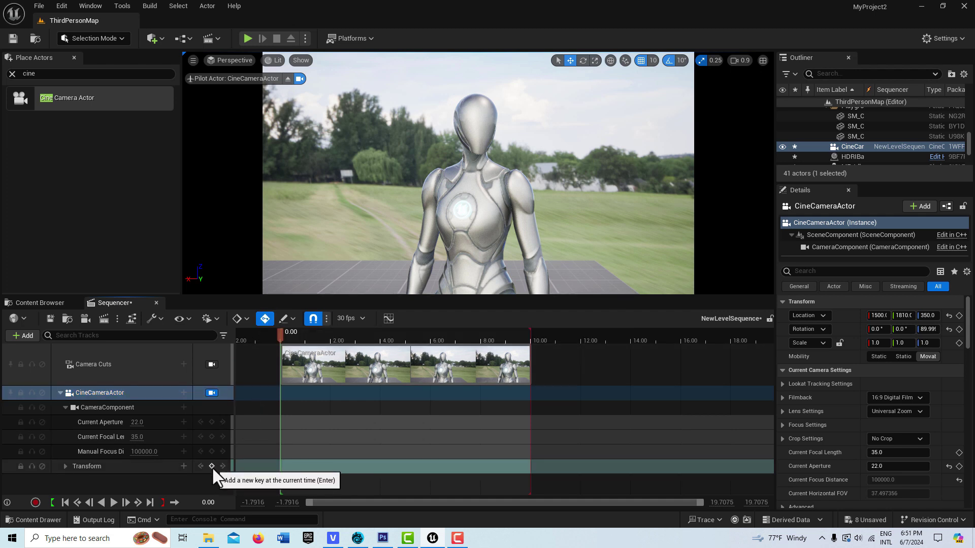
pyautogui.click(211, 466)
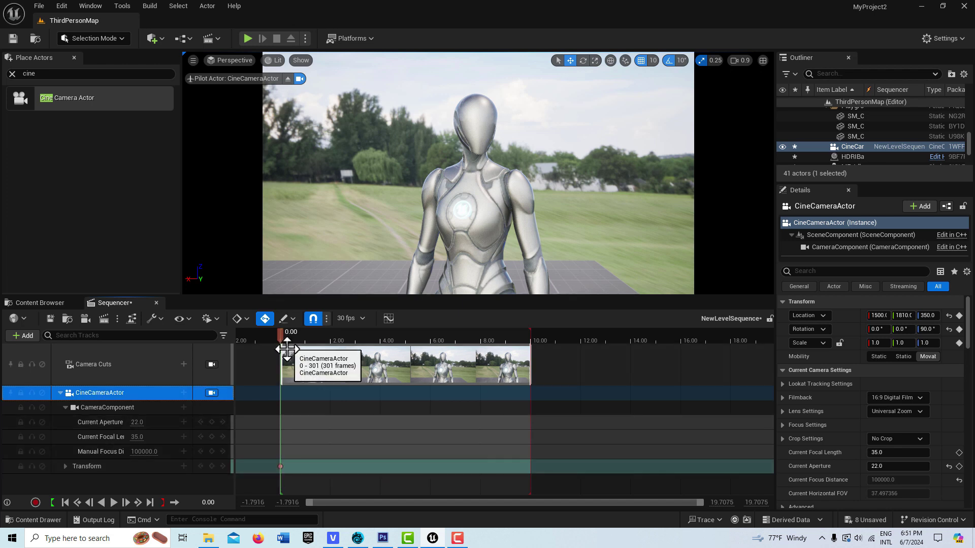
pyautogui.click(151, 502)
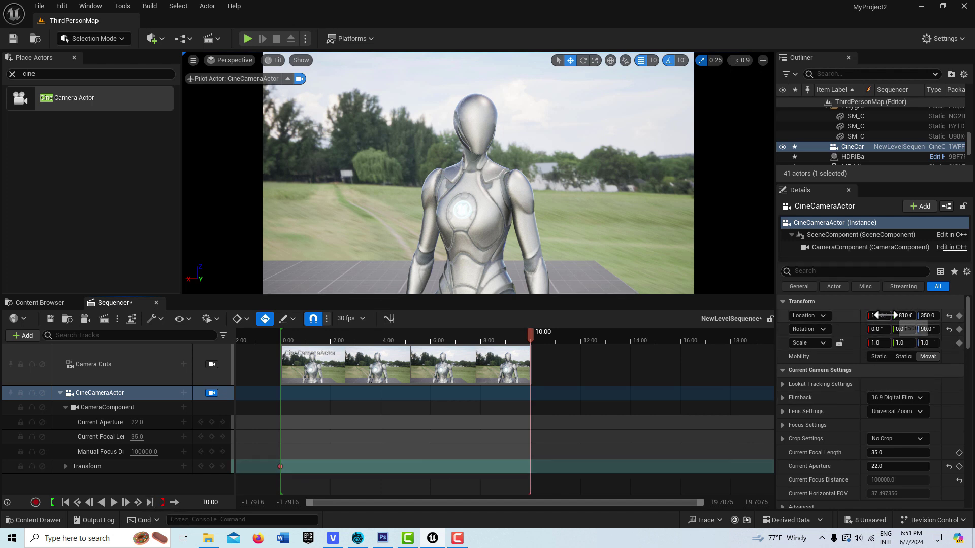
pyautogui.moveTo(879, 315); pyautogui.dragTo(931, 315)
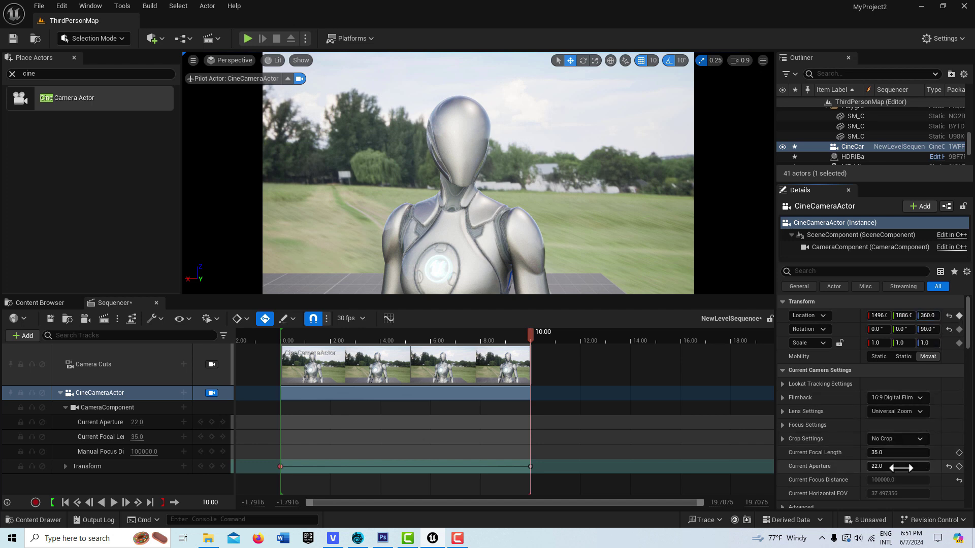
# Play the sequence from the start to preview the camera move
pyautogui.click(65, 503)
pyautogui.click(112, 503)
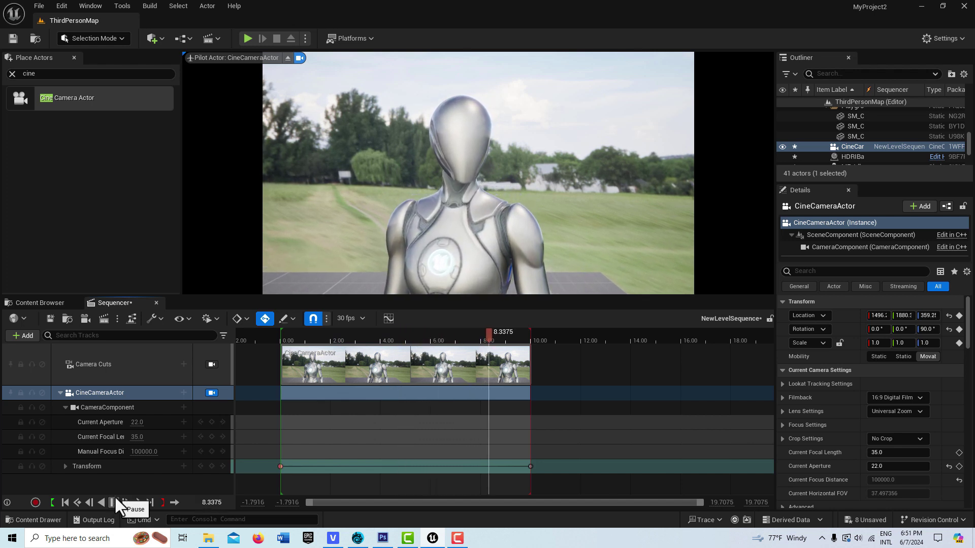
pyautogui.click(113, 502)
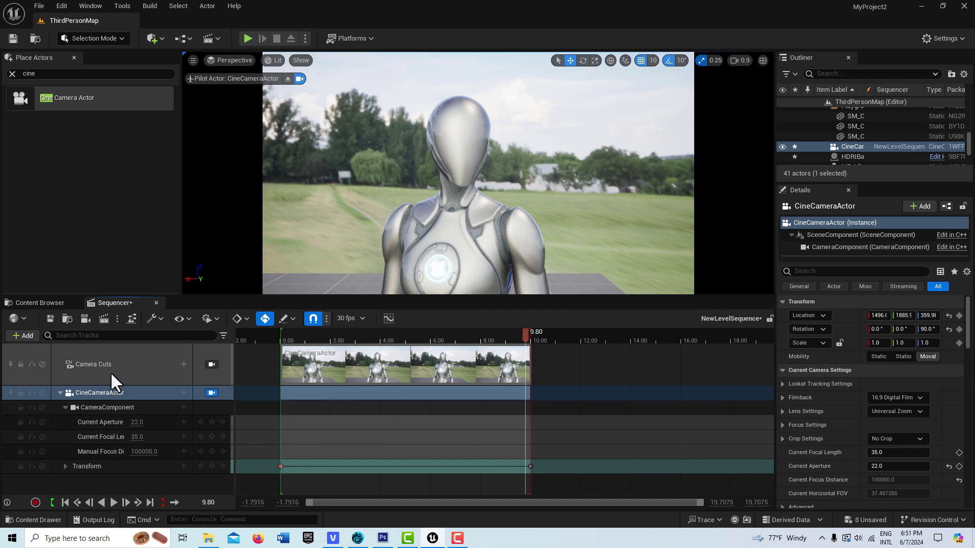
# Enable Can Blend and Auto Arrange on Camera Cuts and add a 54-frame Cubic InOut ease-in
pyautogui.click(127, 379)
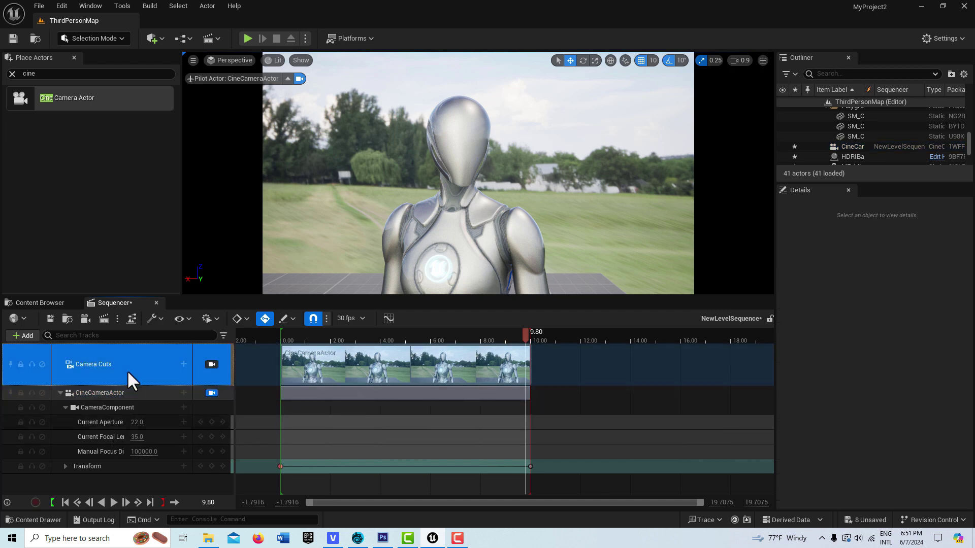
pyautogui.rightClick(128, 373)
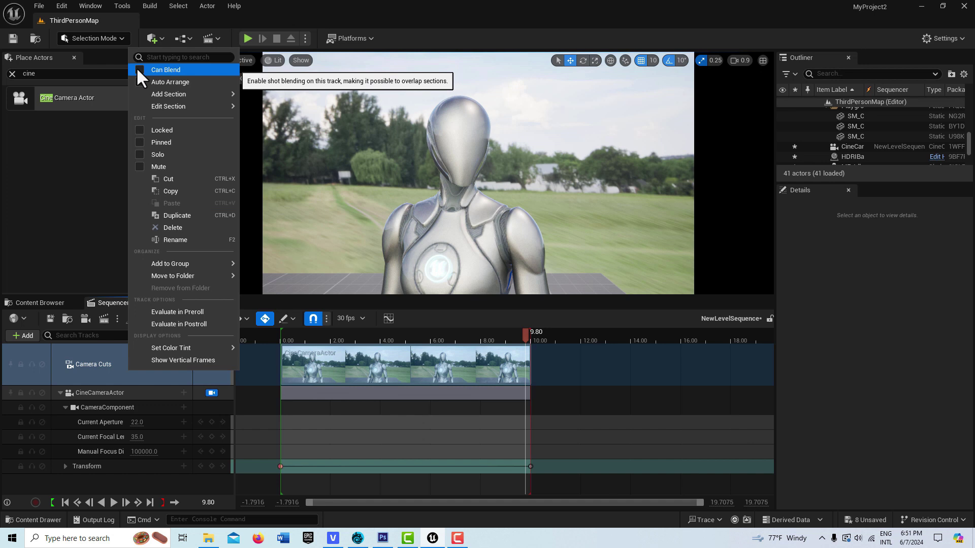
pyautogui.click(145, 83)
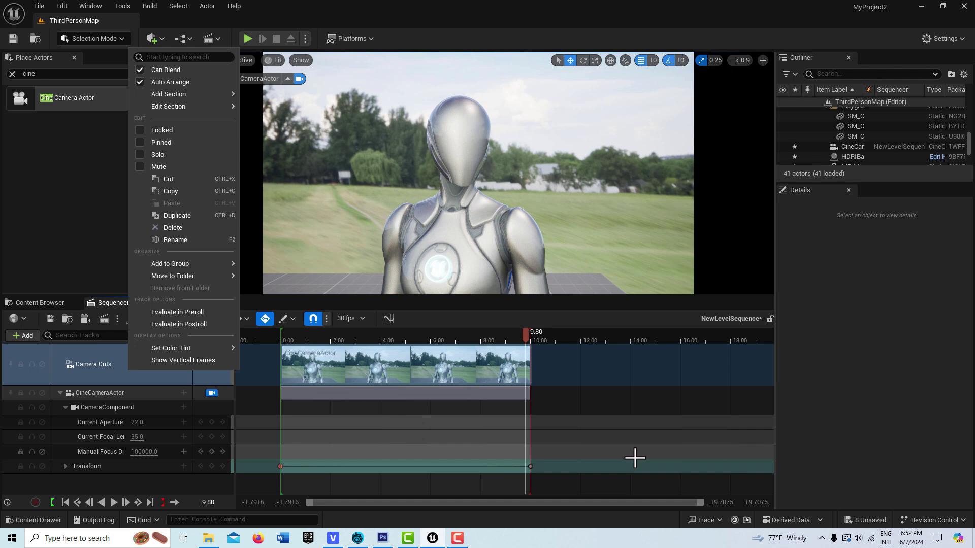
pyautogui.click(49, 212)
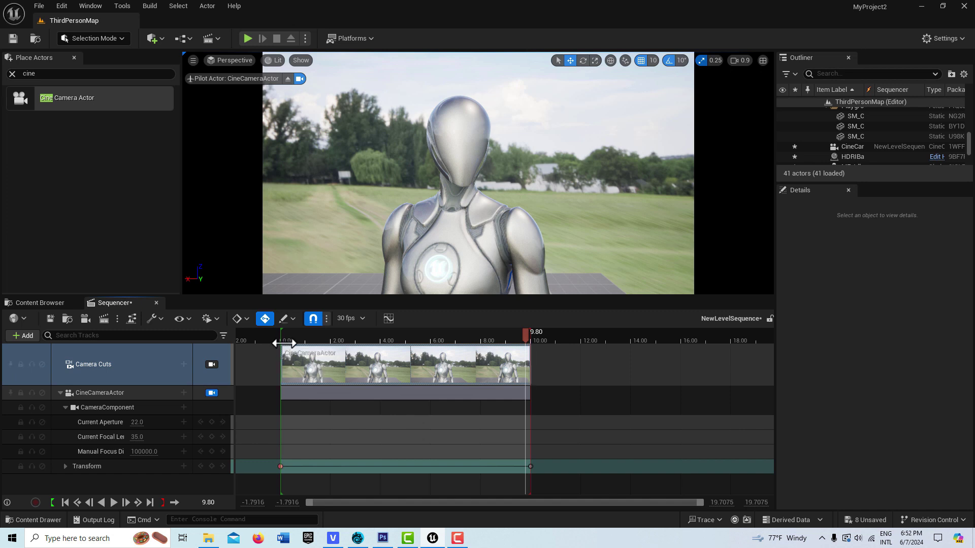
pyautogui.moveTo(285, 345)
pyautogui.mouseDown()
pyautogui.moveTo(350, 344)
pyautogui.moveTo(307, 344)
pyautogui.moveTo(327, 344)
pyautogui.mouseUp()
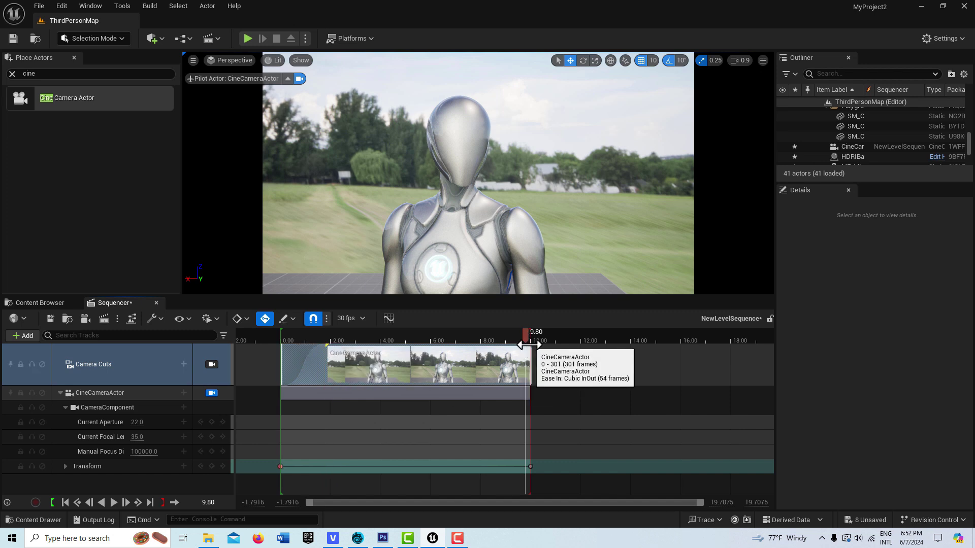
# Add a 49-frame Cubic InOut ease-out to the camera cut and save NewLevelSequence
pyautogui.moveTo(528, 345); pyautogui.dragTo(489, 345)
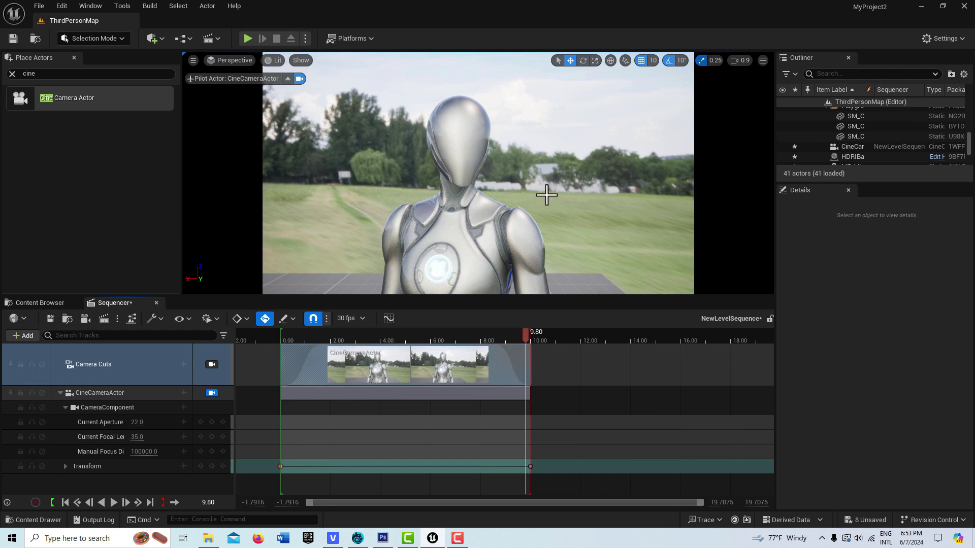
pyautogui.scroll(-4, 546, 193)
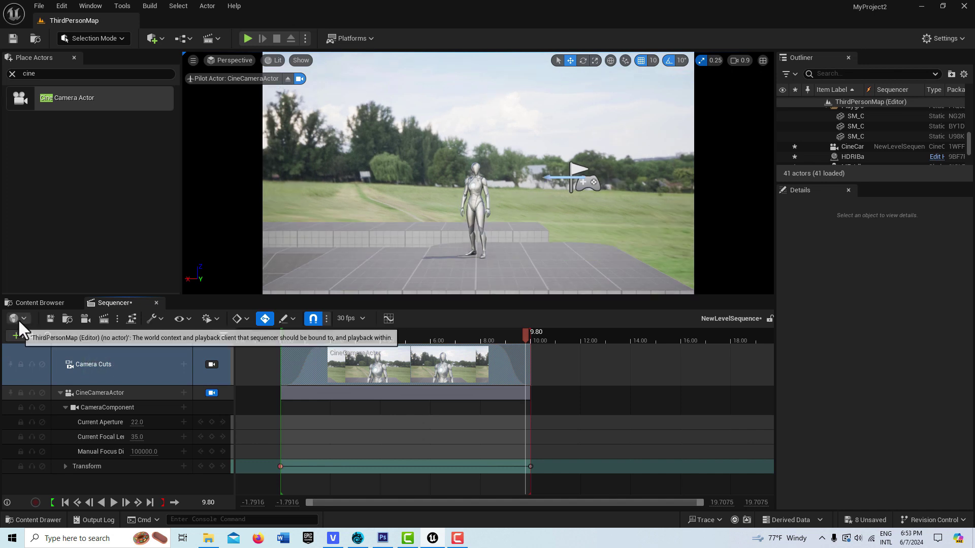
pyautogui.click(50, 318)
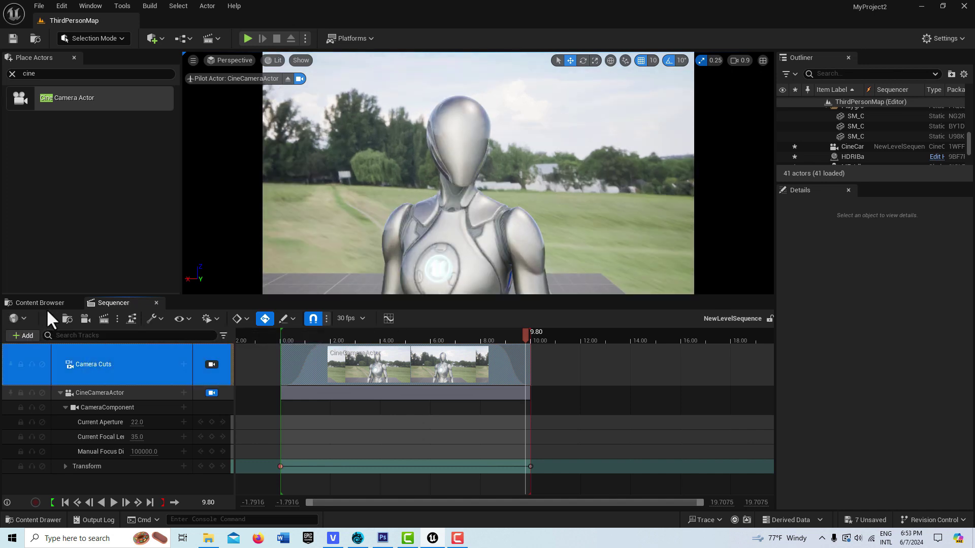
pyautogui.click(46, 303)
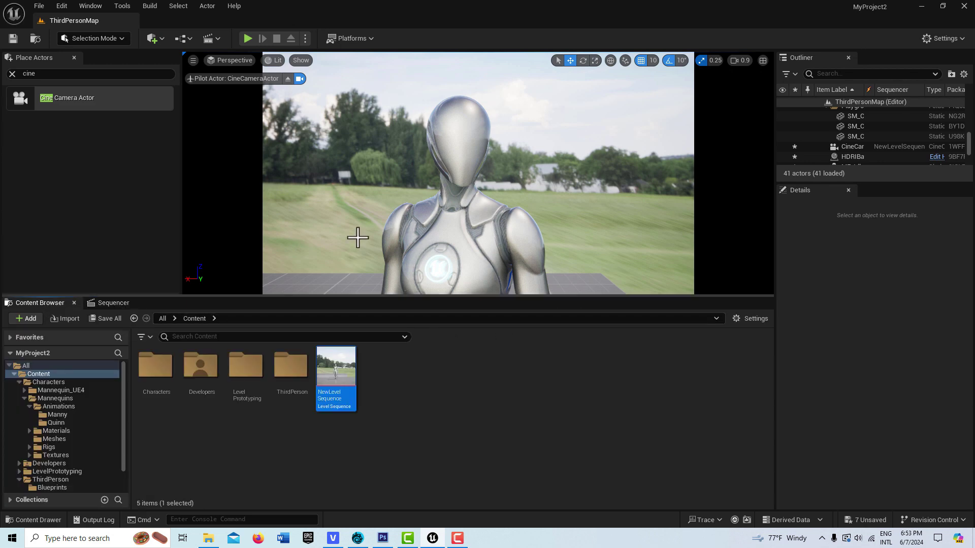
# Leave the cine camera view and place the NewLevelSequence actor in the level
pyautogui.click(288, 79)
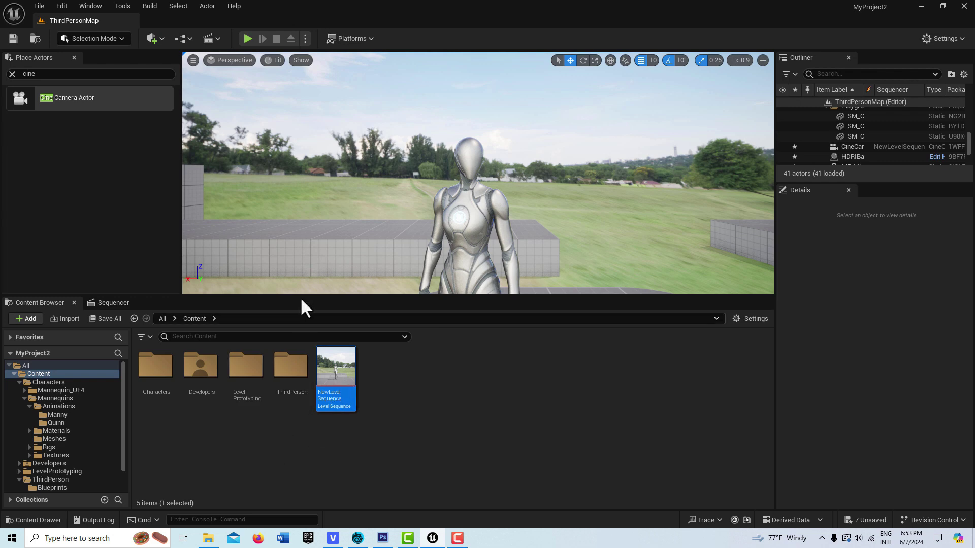
pyautogui.scroll(-5, 313, 237)
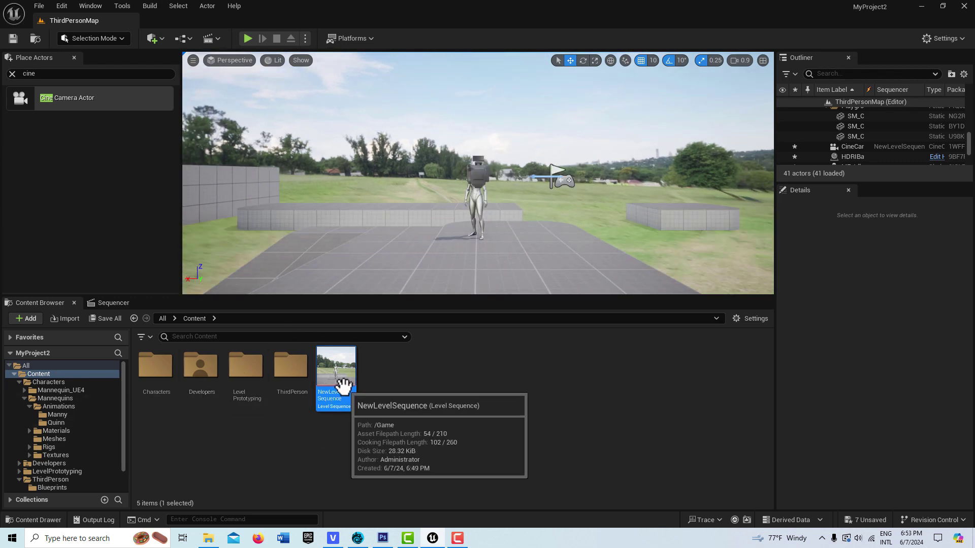
pyautogui.moveTo(340, 385); pyautogui.dragTo(419, 262)
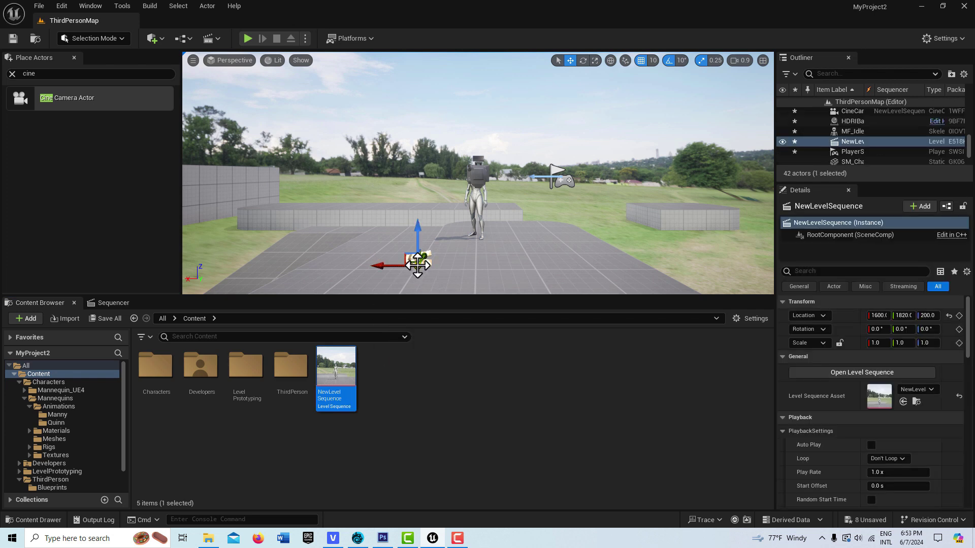
# Place a Trigger Box on the floor left of the character
pyautogui.click(46, 73)
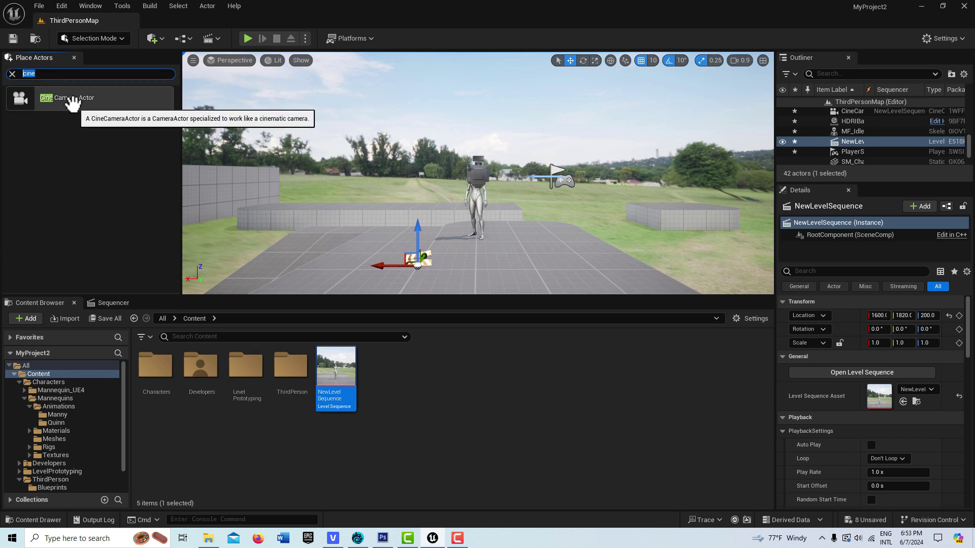
pyautogui.write('trigger')
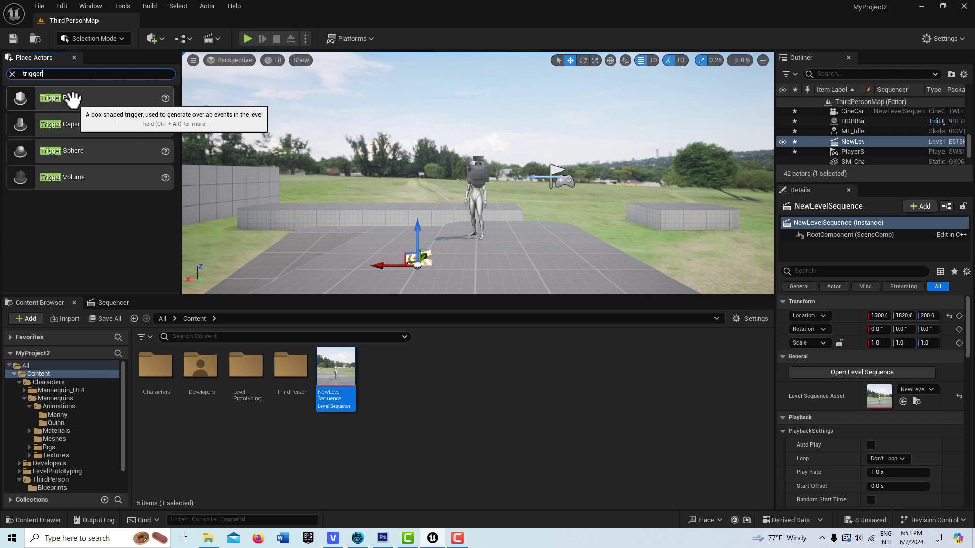
pyautogui.moveTo(71, 98); pyautogui.dragTo(296, 252)
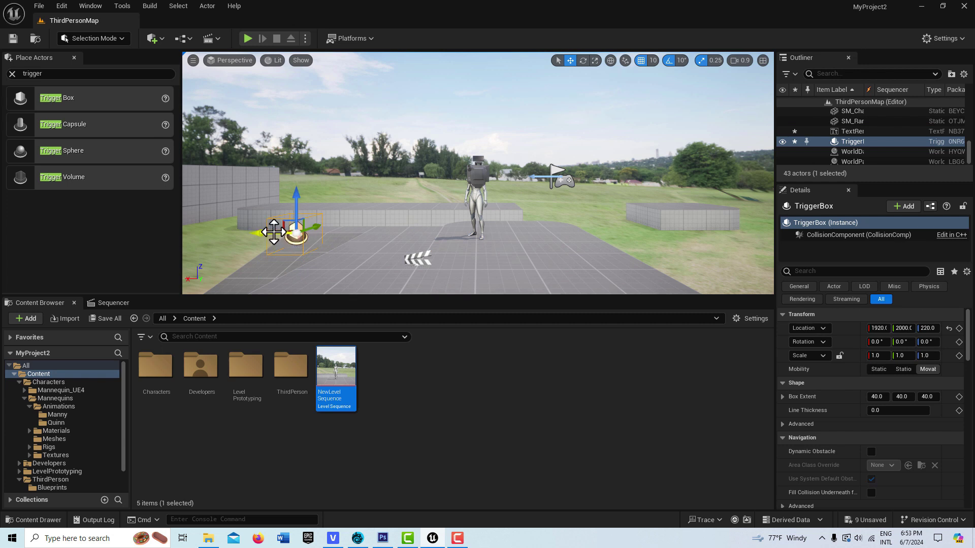
pyautogui.moveTo(273, 232); pyautogui.dragTo(278, 234)
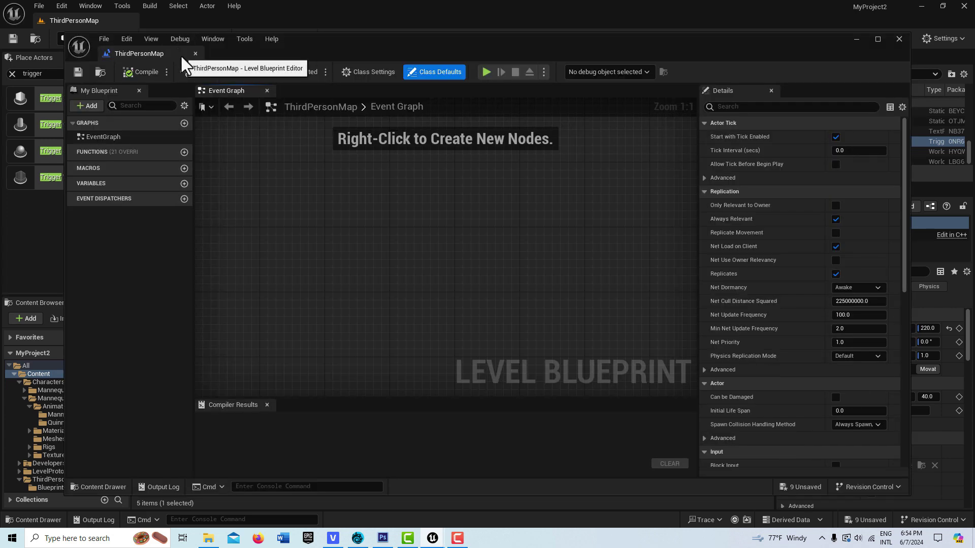
# Add an On Actor Begin Overlap event for the TriggerBox in the Level Blueprint
pyautogui.moveTo(181, 54); pyautogui.dragTo(182, 20)
pyautogui.rightClick(335, 184)
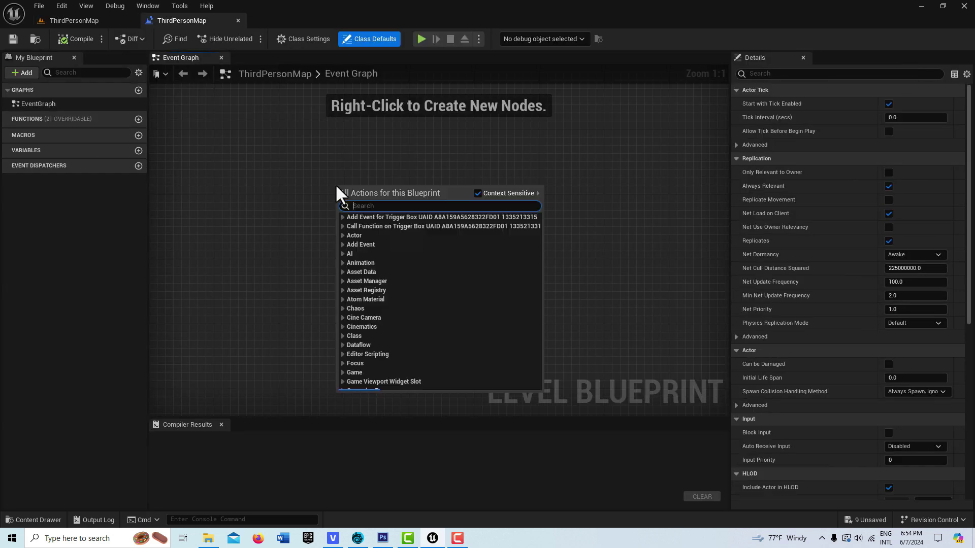
pyautogui.click(343, 217)
pyautogui.click(347, 226)
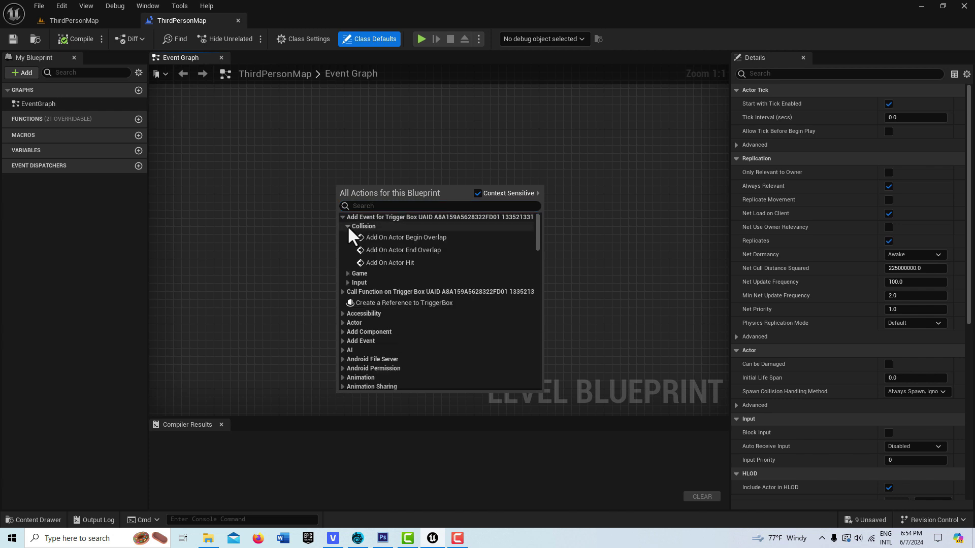
pyautogui.click(406, 235)
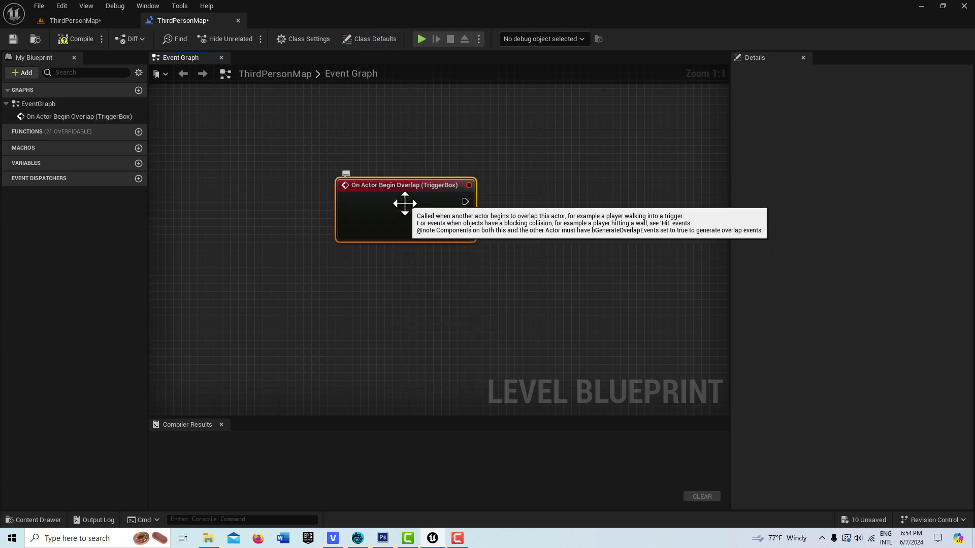
# Add a NewLevelSequence actor reference to the Level Blueprint event graph
pyautogui.click(87, 20)
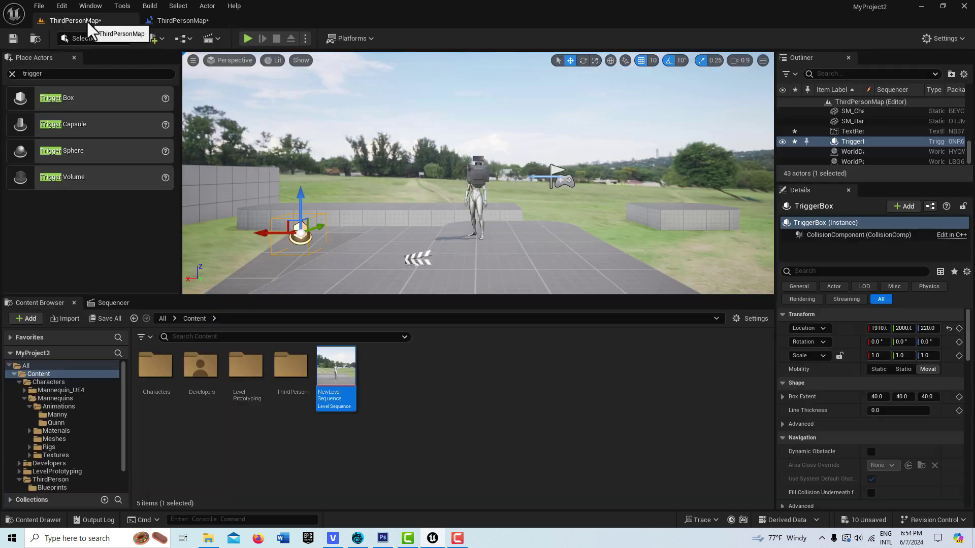
pyautogui.click(418, 258)
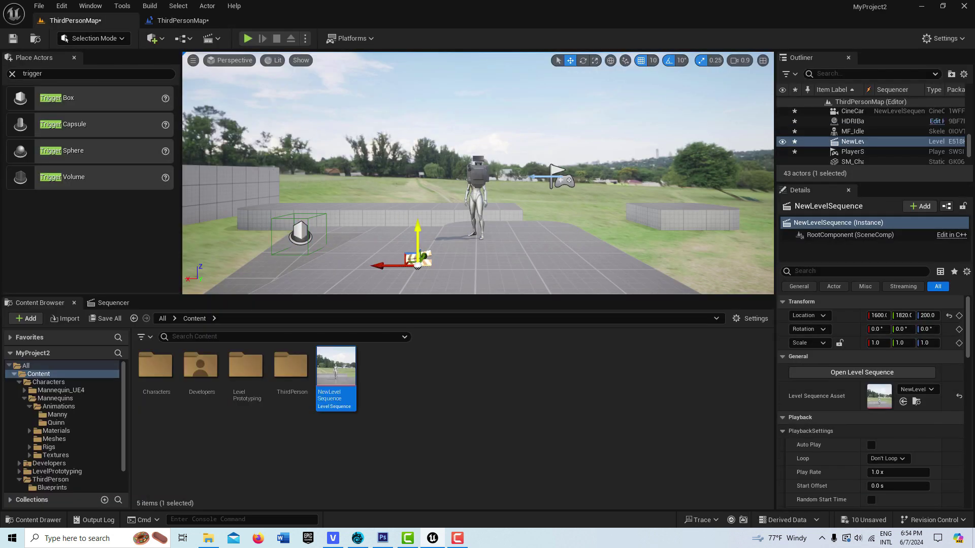
pyautogui.click(185, 38)
pyautogui.click(231, 111)
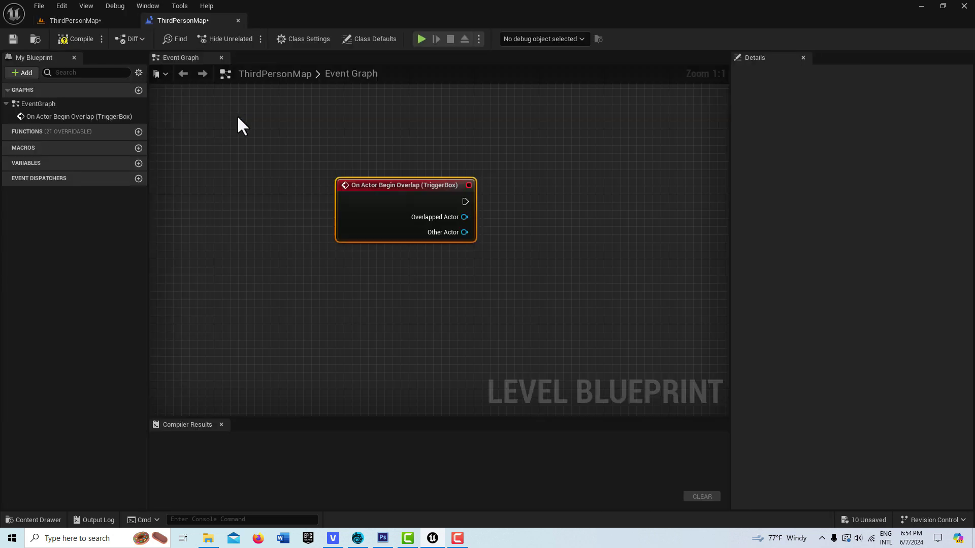
pyautogui.rightClick(373, 306)
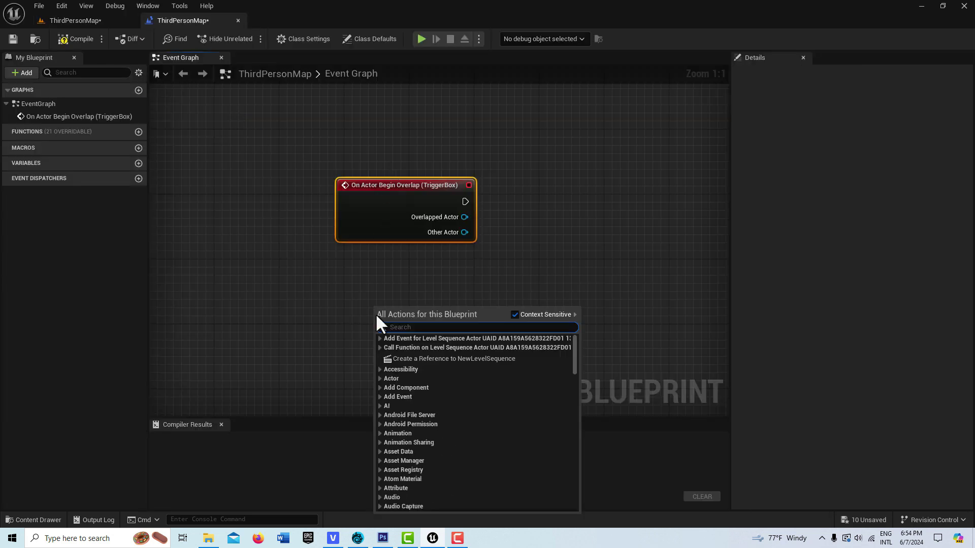
pyautogui.click(401, 359)
# Wire the overlap event to Play on the sequence's Sequence Player, then compile and save
pyautogui.moveTo(446, 309); pyautogui.dragTo(538, 254)
pyautogui.moveTo(447, 309); pyautogui.dragTo(604, 214)
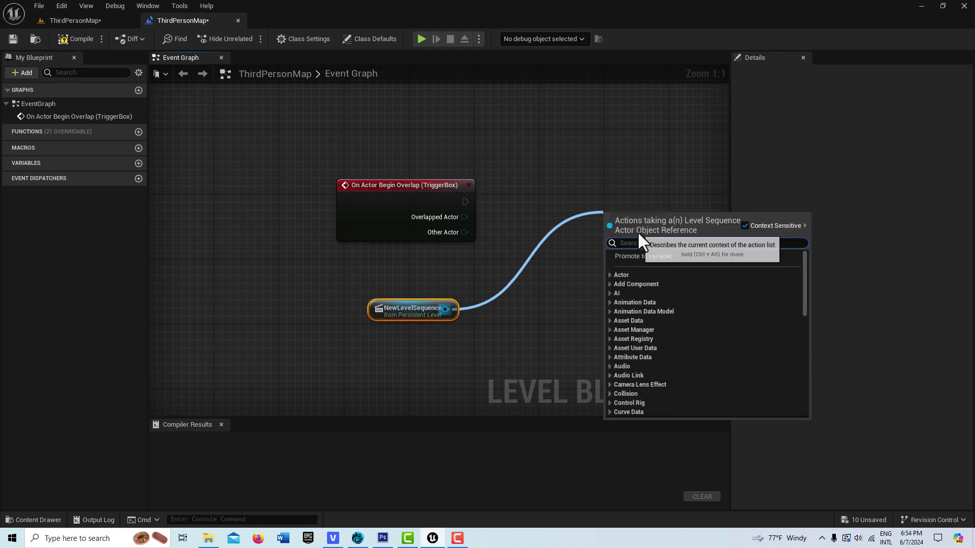
pyautogui.write('play')
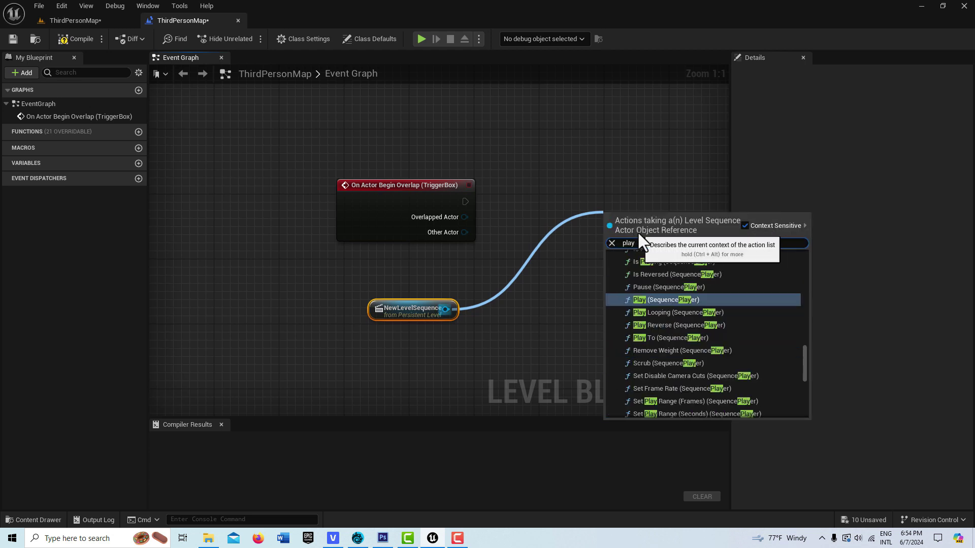
pyautogui.click(662, 300)
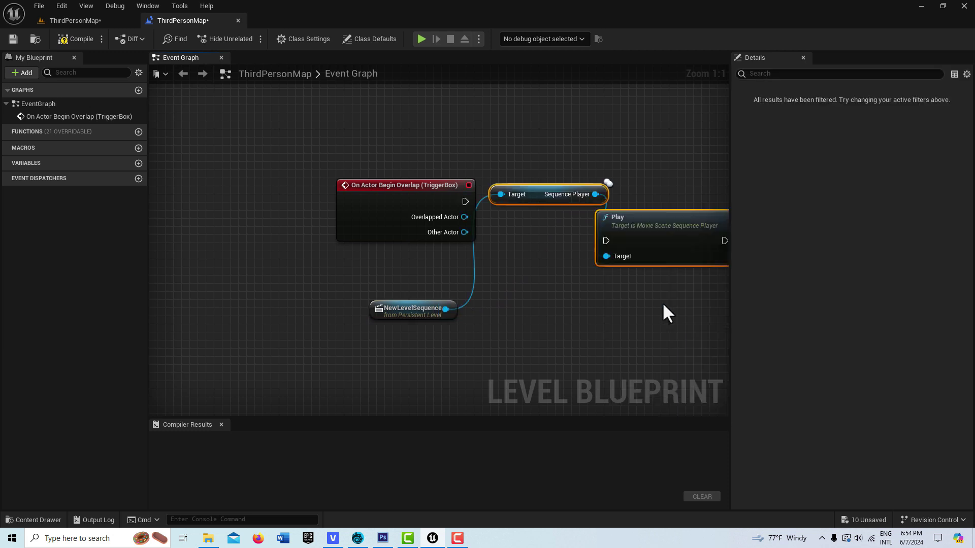
pyautogui.moveTo(398, 203); pyautogui.dragTo(372, 243)
pyautogui.moveTo(540, 196); pyautogui.dragTo(558, 328)
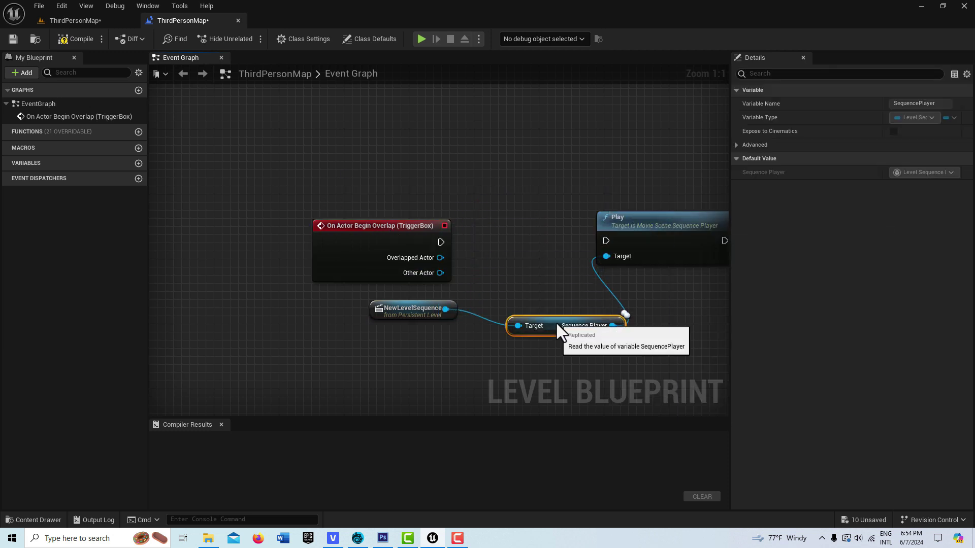
pyautogui.moveTo(440, 241); pyautogui.dragTo(606, 241)
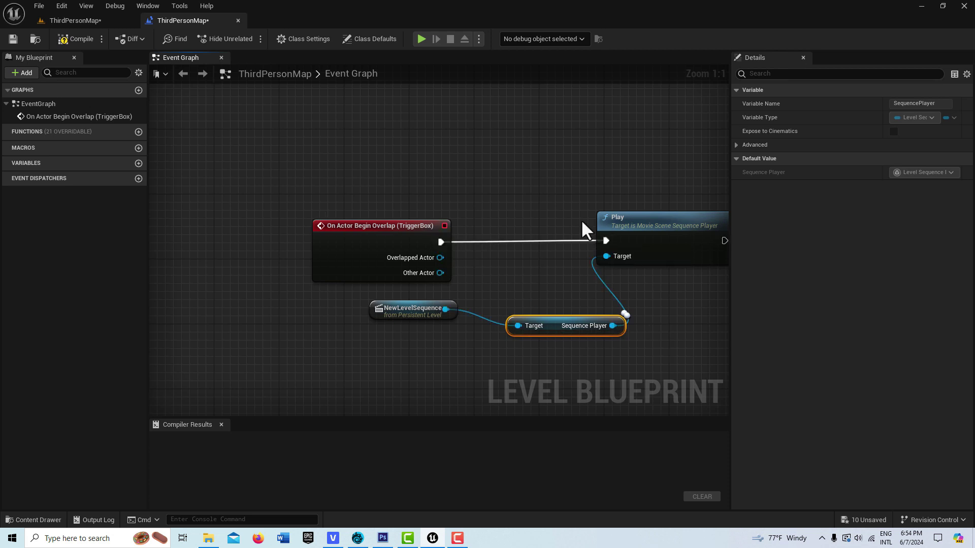
pyautogui.click(74, 38)
pyautogui.click(23, 34)
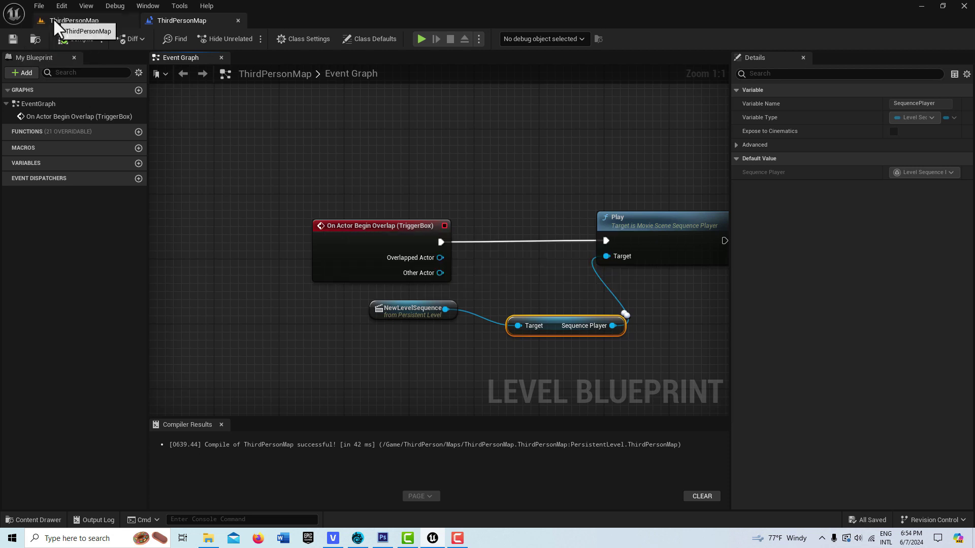
# Reopen NewLevelSequence and test-play the level to watch the camera shot trigger and blend back
pyautogui.click(54, 20)
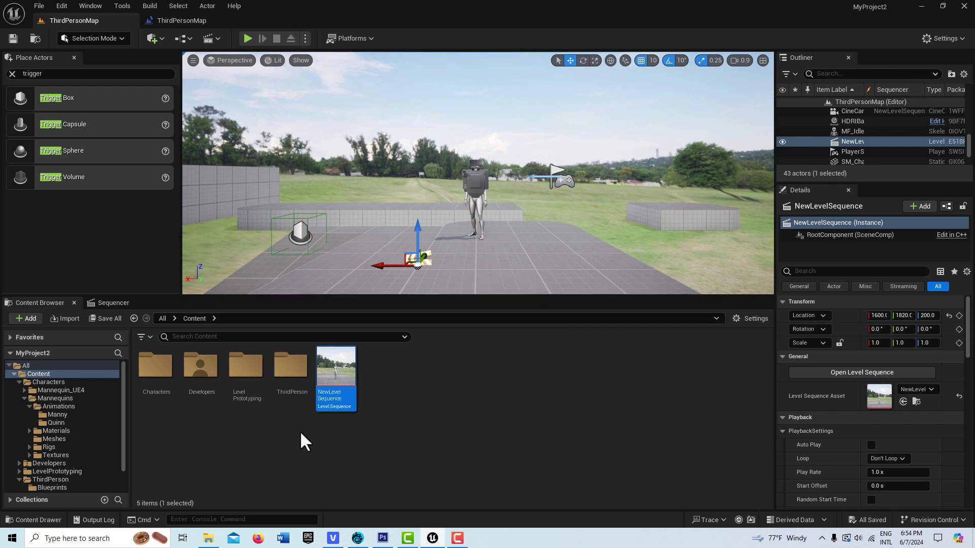
pyautogui.doubleClick(336, 371)
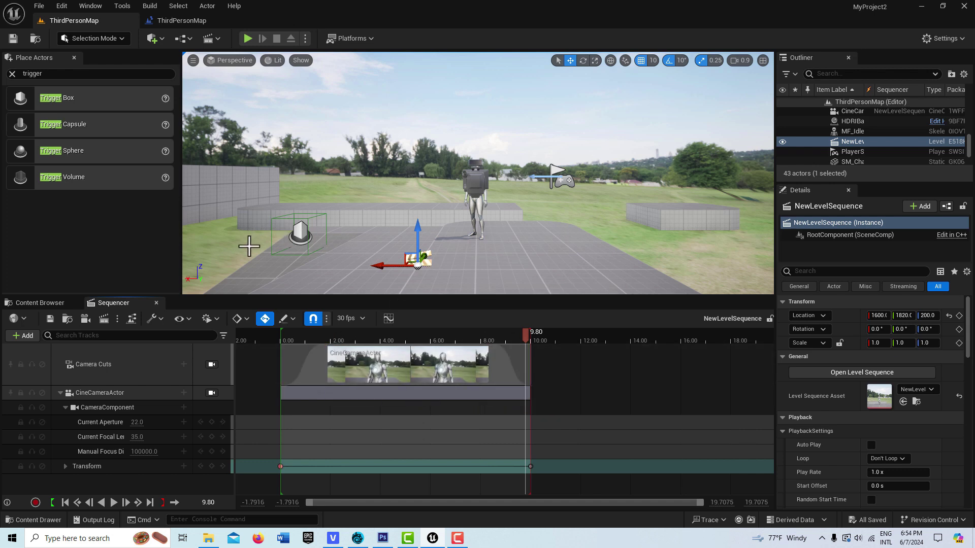
pyautogui.click(248, 39)
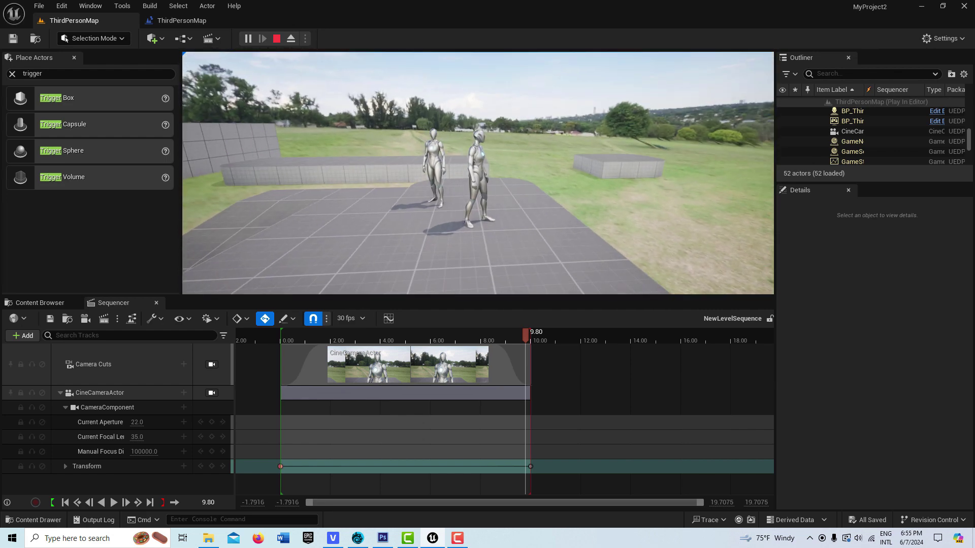
pyautogui.press('Escape')
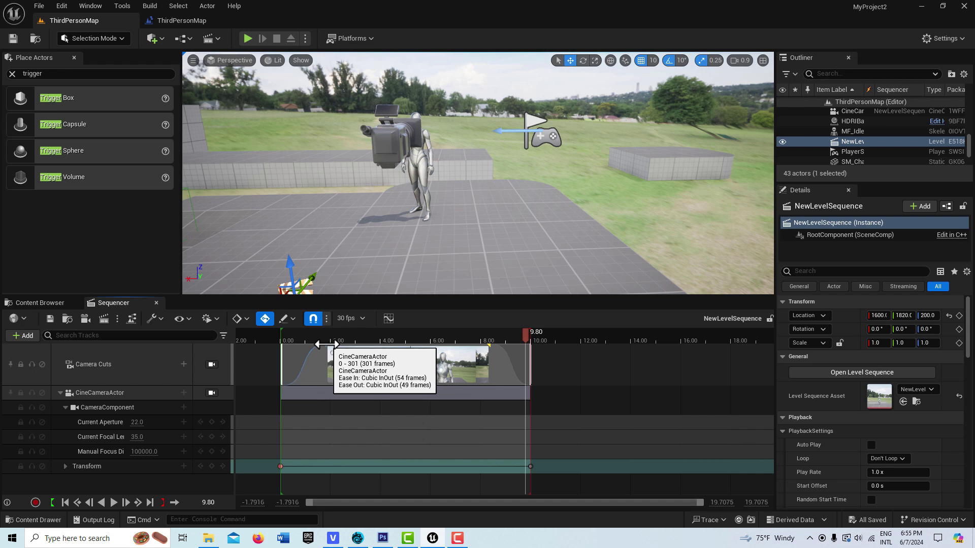
# Lengthen the camera cut's ease-in to about 104 frames and its ease-out, then save
pyautogui.moveTo(325, 345); pyautogui.dragTo(365, 345)
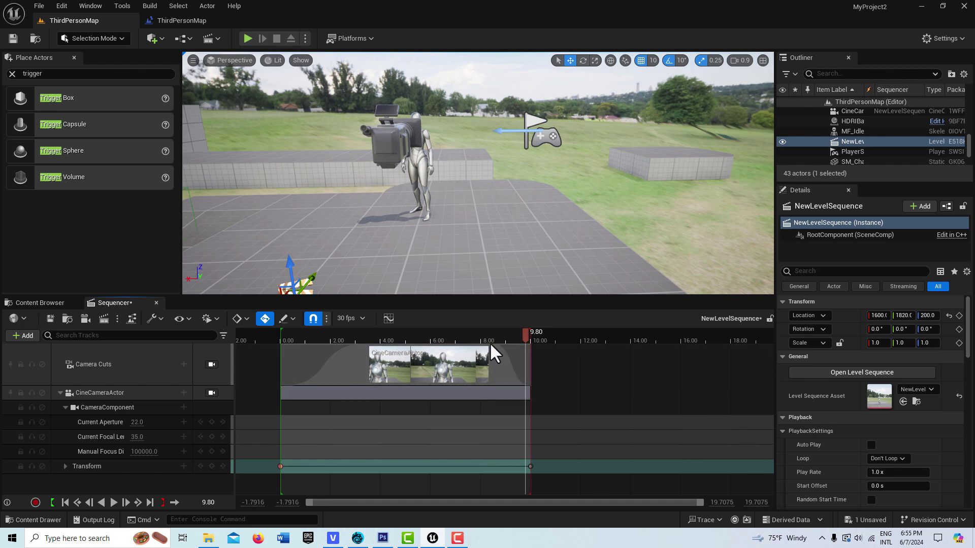
pyautogui.moveTo(487, 342); pyautogui.dragTo(459, 343)
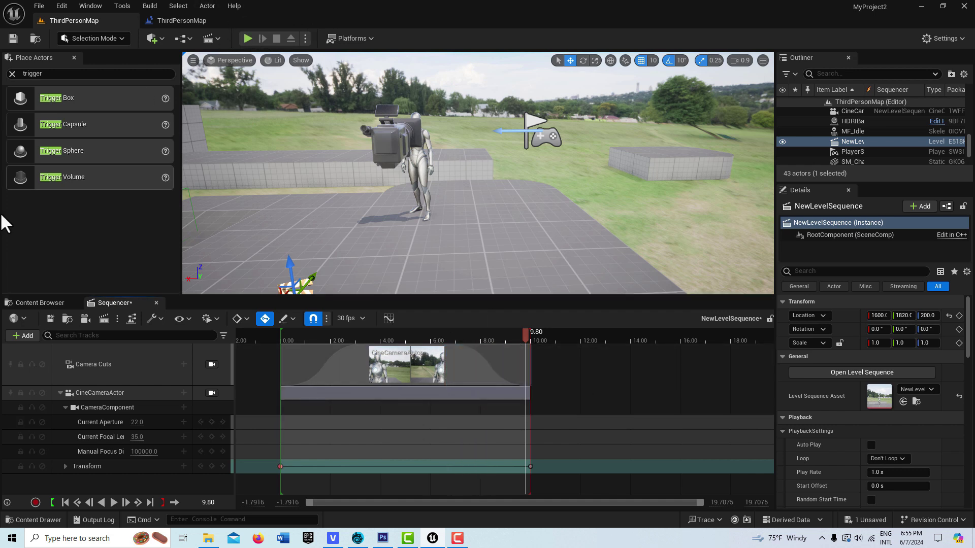
pyautogui.click(49, 319)
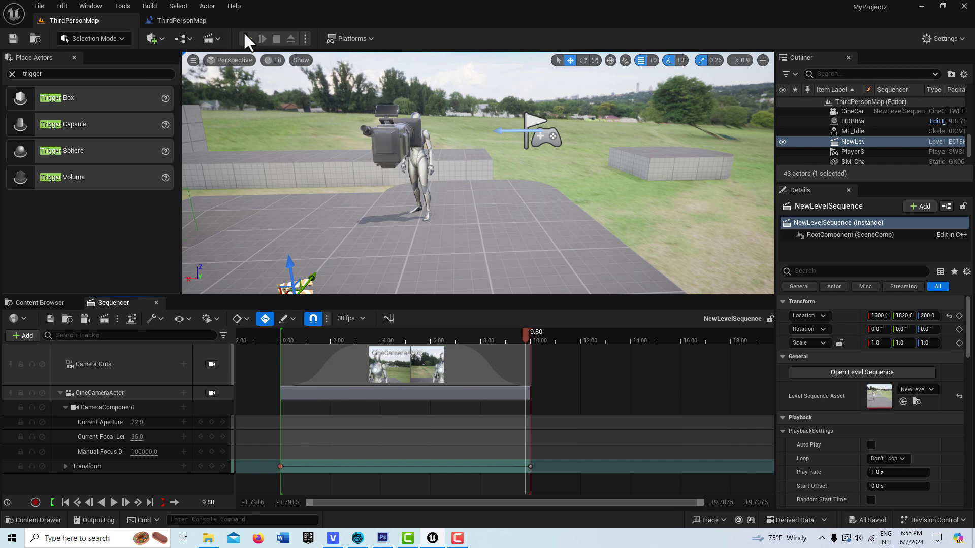
# Start a new play-in-editor session to retest the trigger-box cinematic of the two mannequins
pyautogui.click(248, 38)
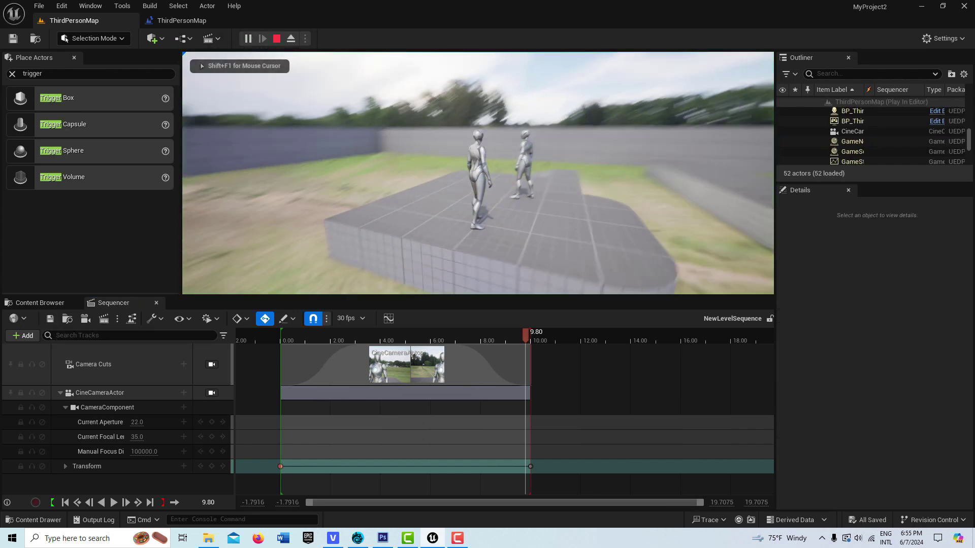